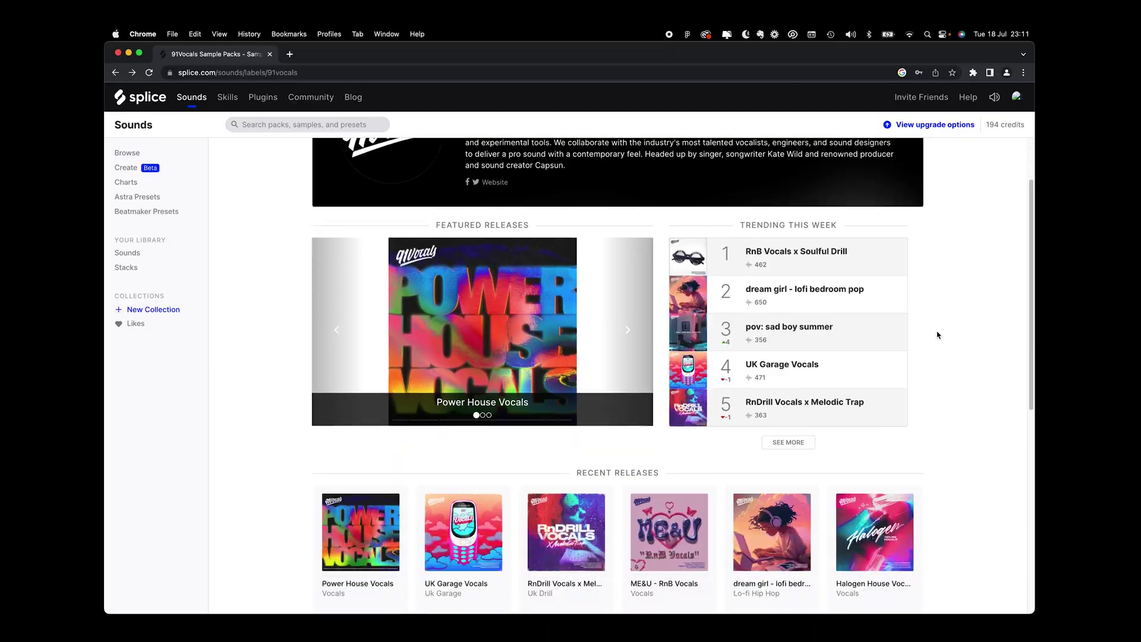
On the 91Vocals page, open the Vocal Hooks - Pink Label pack and play the We_Got_The_Same_Mind hook
scroll(937, 331, "down", 3)
scroll(951, 370, "down", 4)
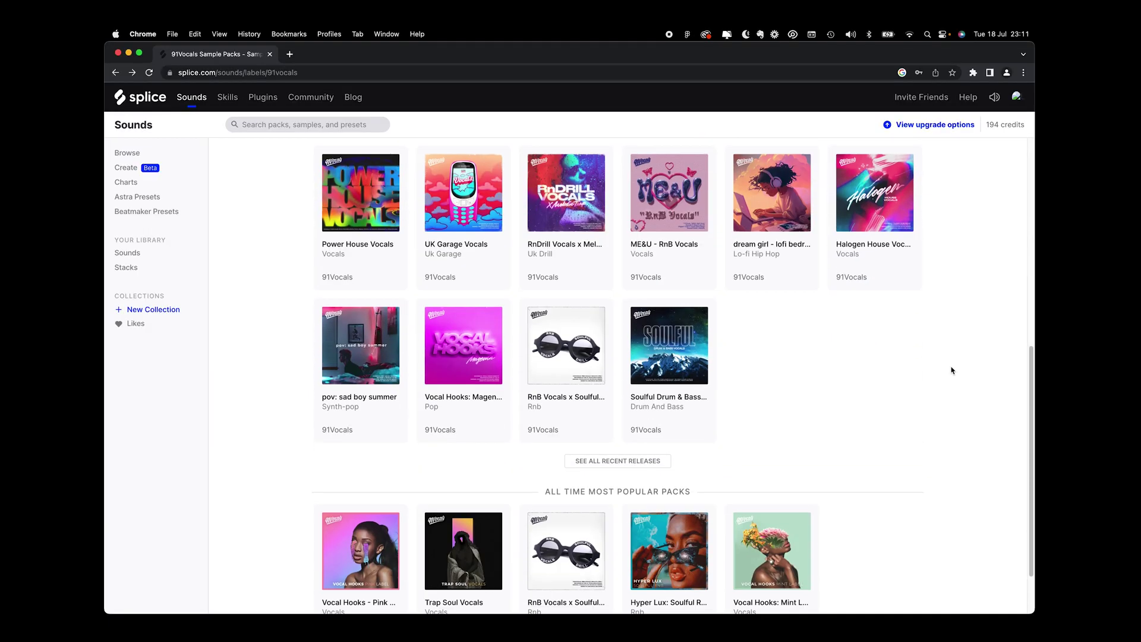
left_click(337, 489)
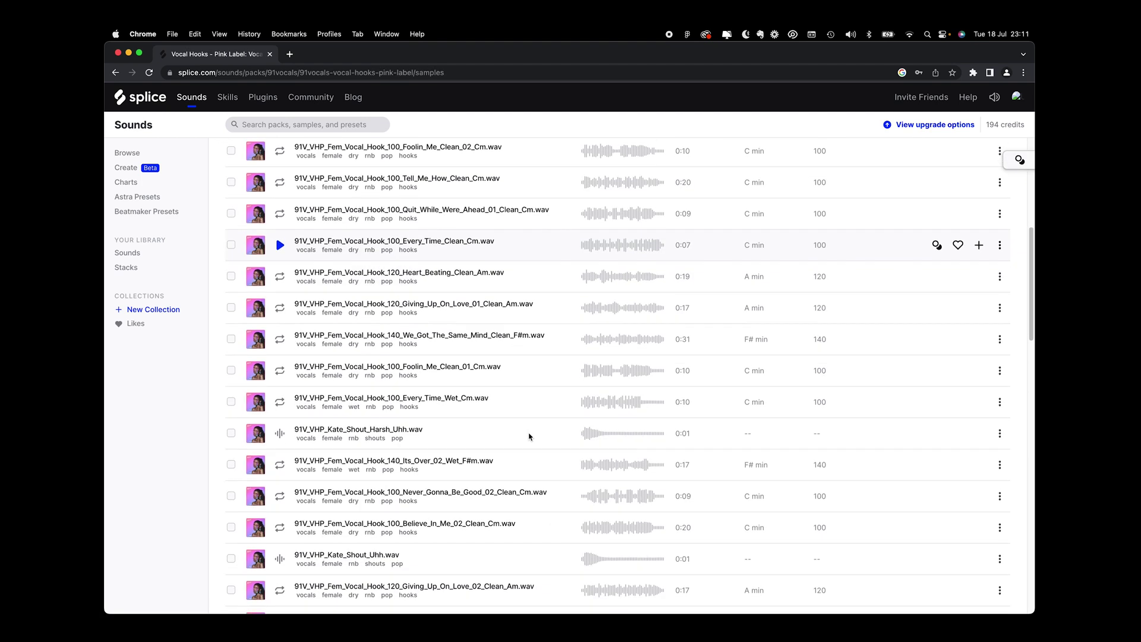
left_click(280, 332)
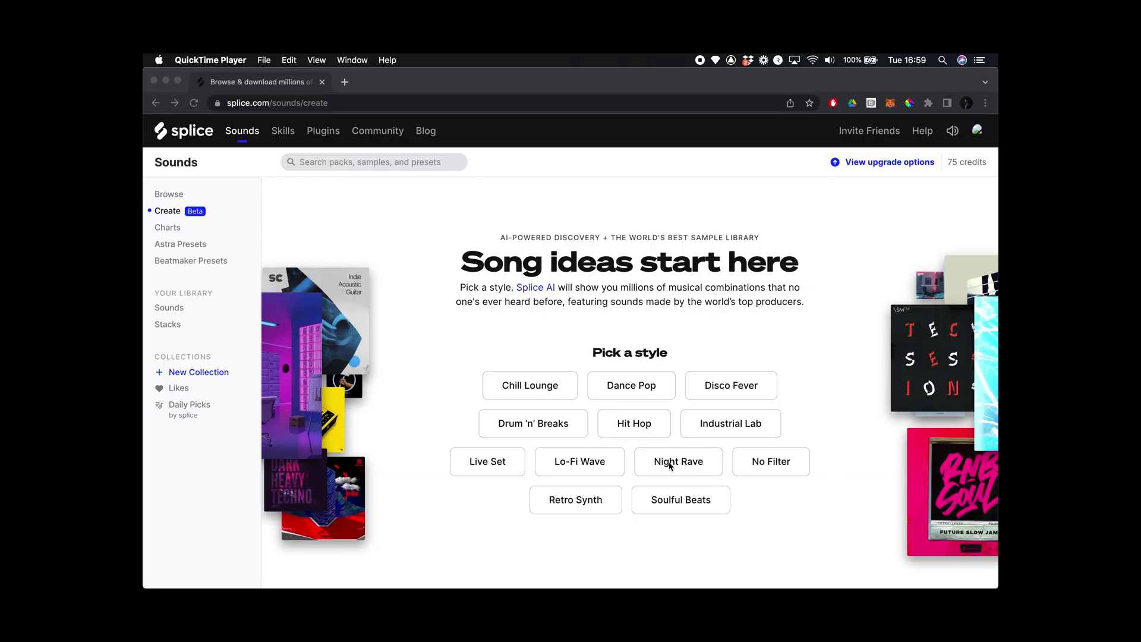
Generate a five-sample Night Rave stack at 120 BPM from the Splice Create page
left_click(671, 465)
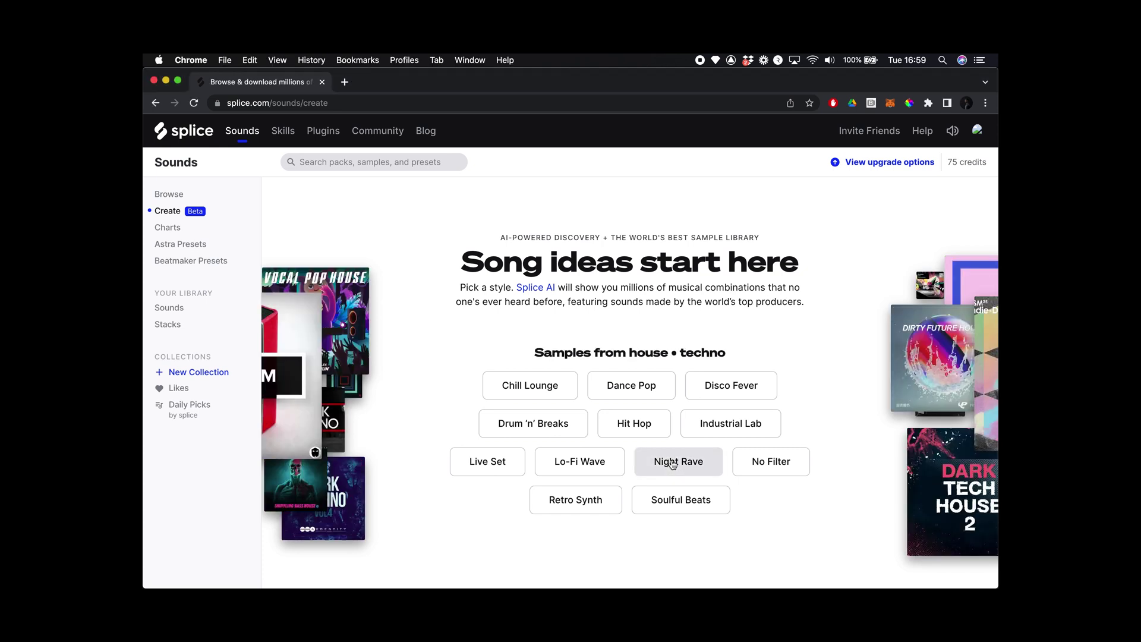
left_click(673, 462)
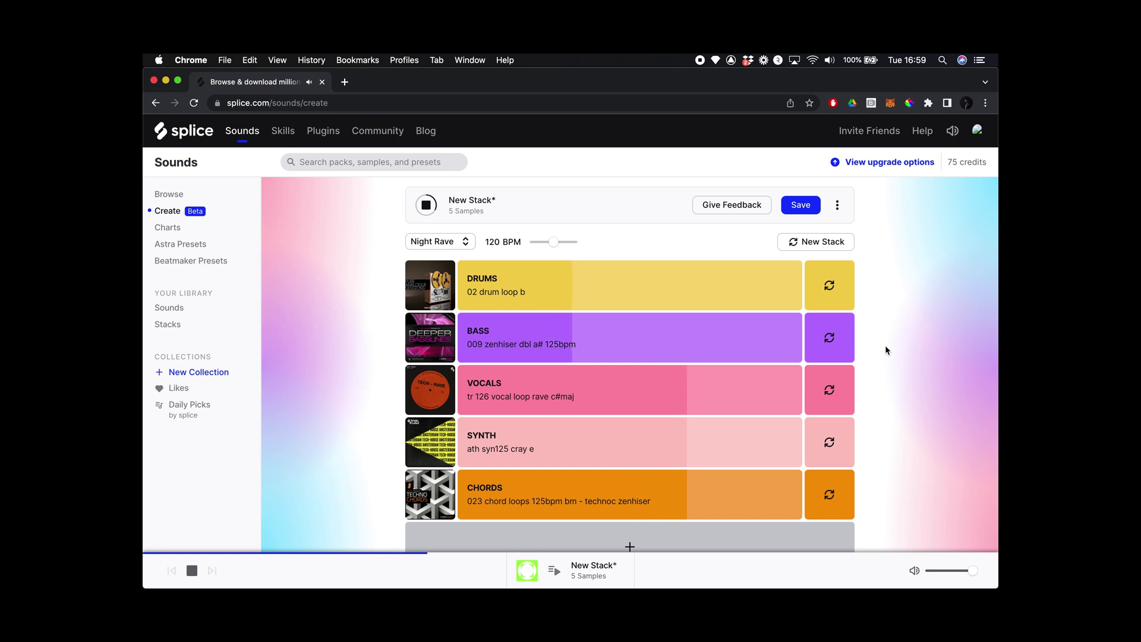
Regenerate the stack at 124 BPM with five fresh samples and mute the SYNTH layer
left_click(801, 244)
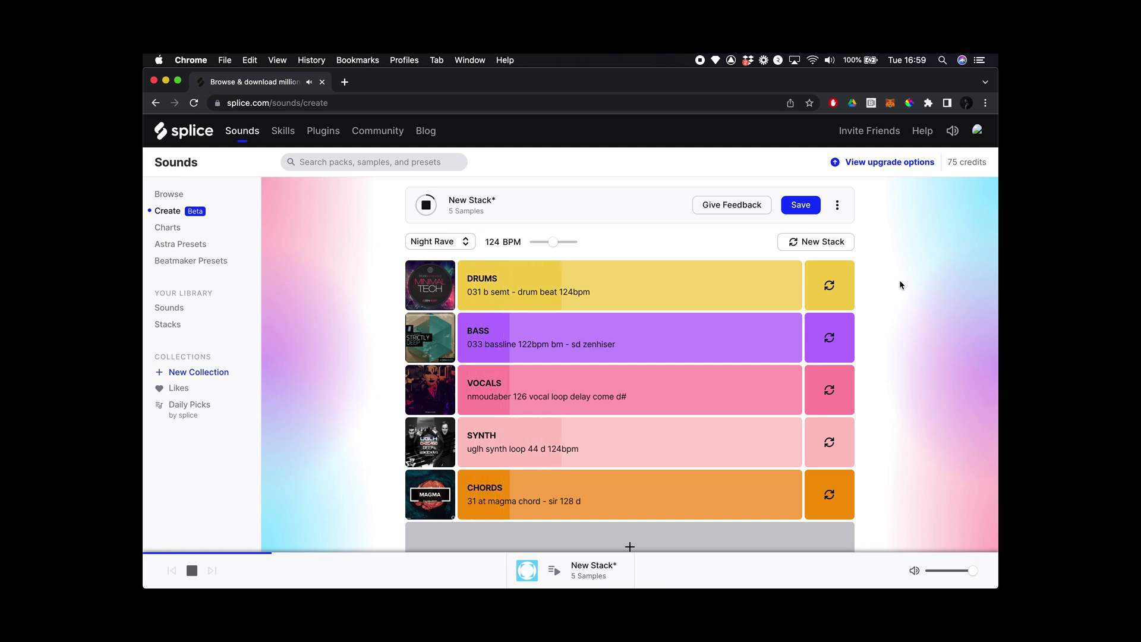
mouse_move(630, 441)
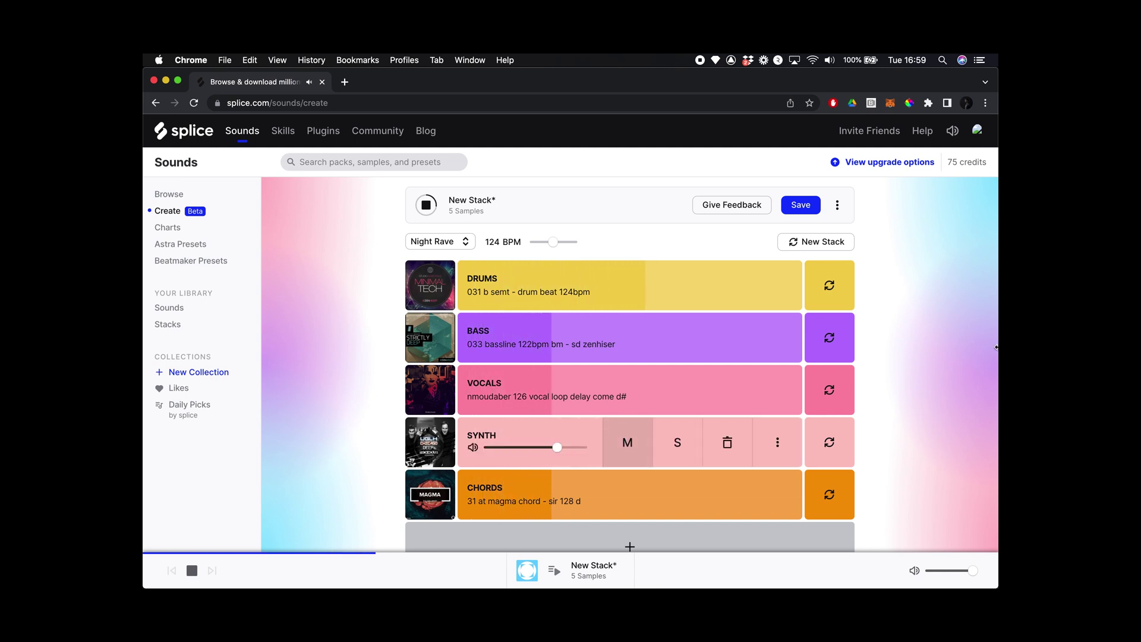
left_click(628, 445)
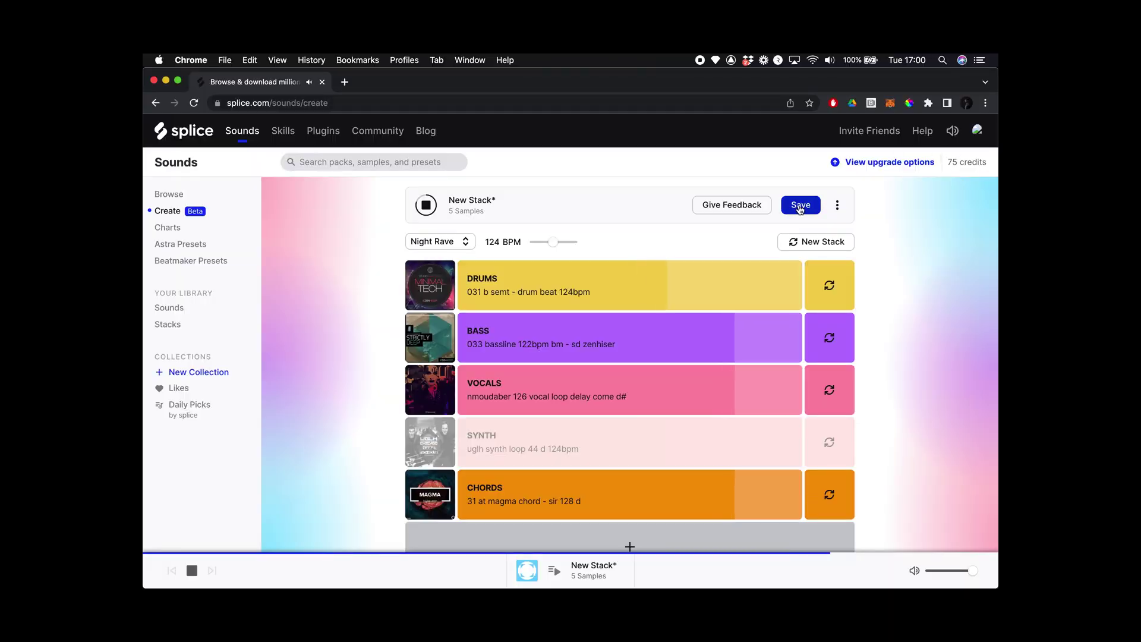
Save the current stack with the default name Thick Criminal
left_click(800, 205)
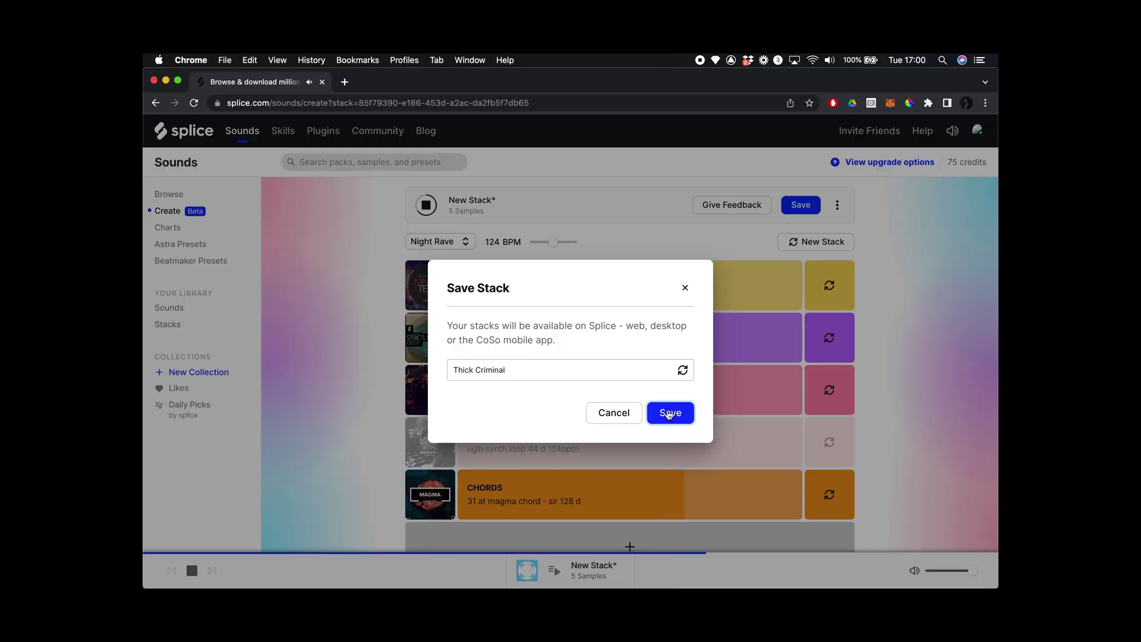
left_click(668, 414)
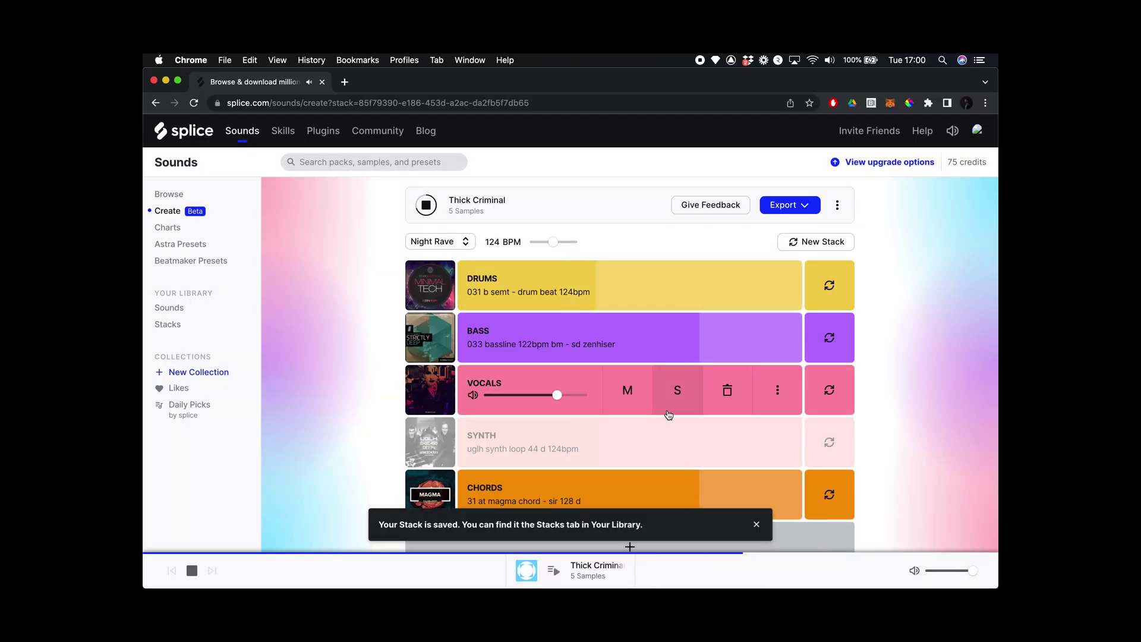
Export Thick Criminal as stems for 5 credits, downloading its zip file
left_click(787, 207)
left_click(739, 238)
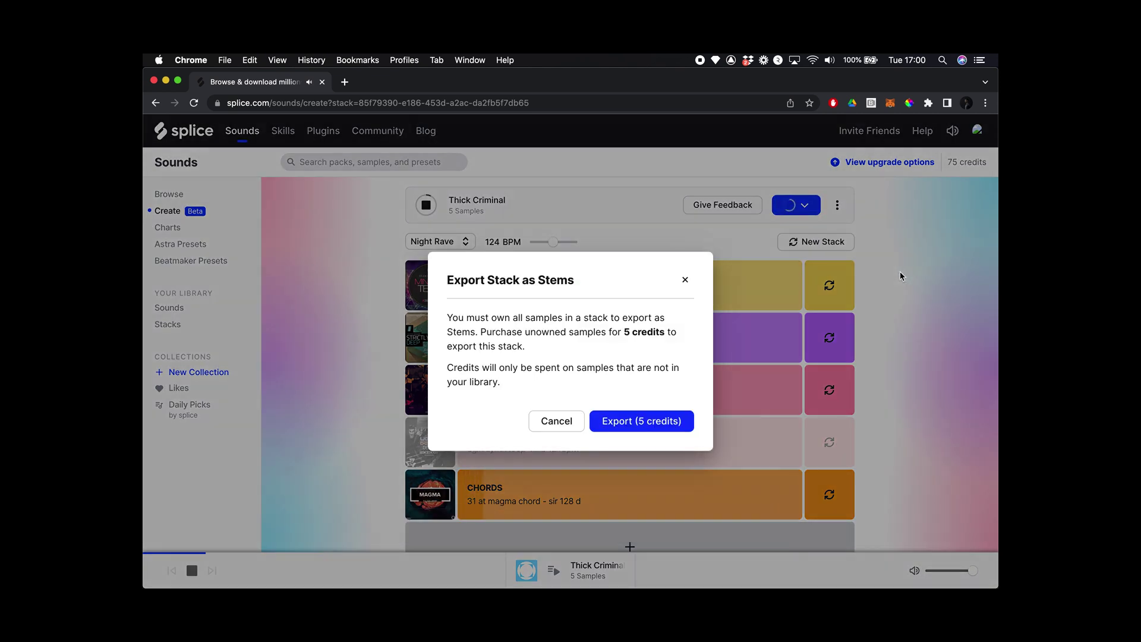
left_click(647, 422)
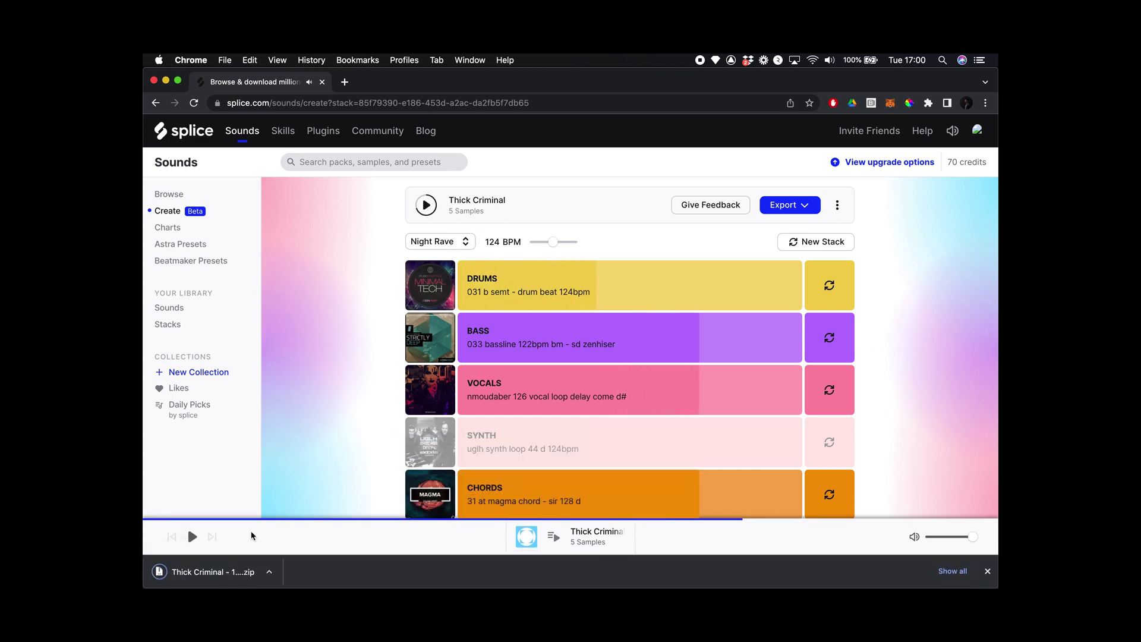
Unzip the download, open the Thick Criminal folder, select a stem WAV, and return to Endlesss Studio
left_click(198, 574)
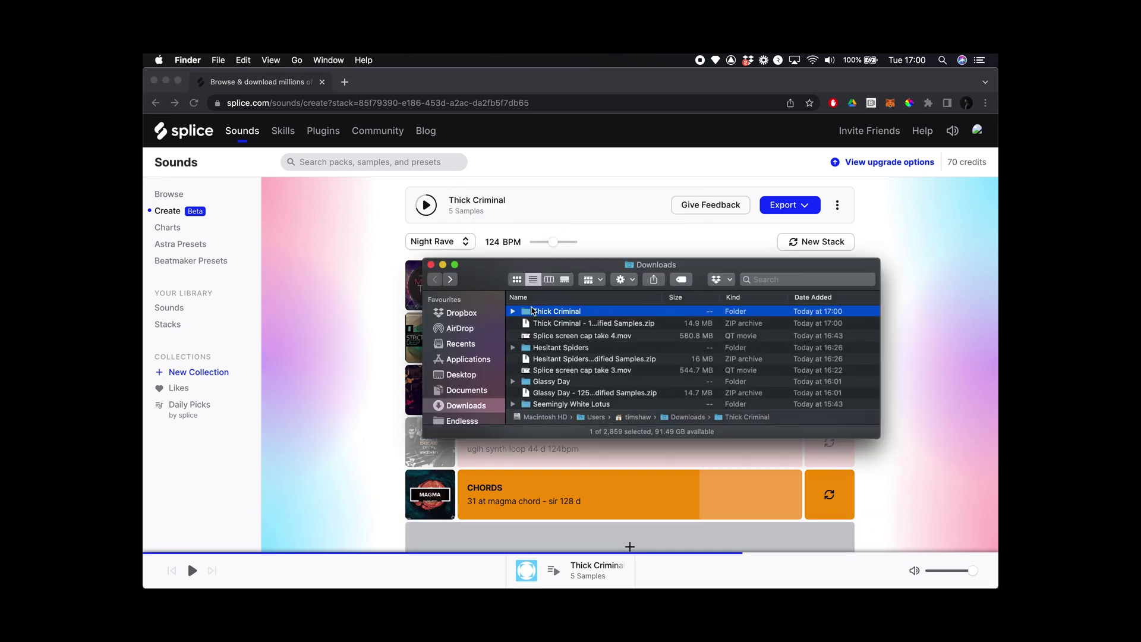
double_click(526, 312)
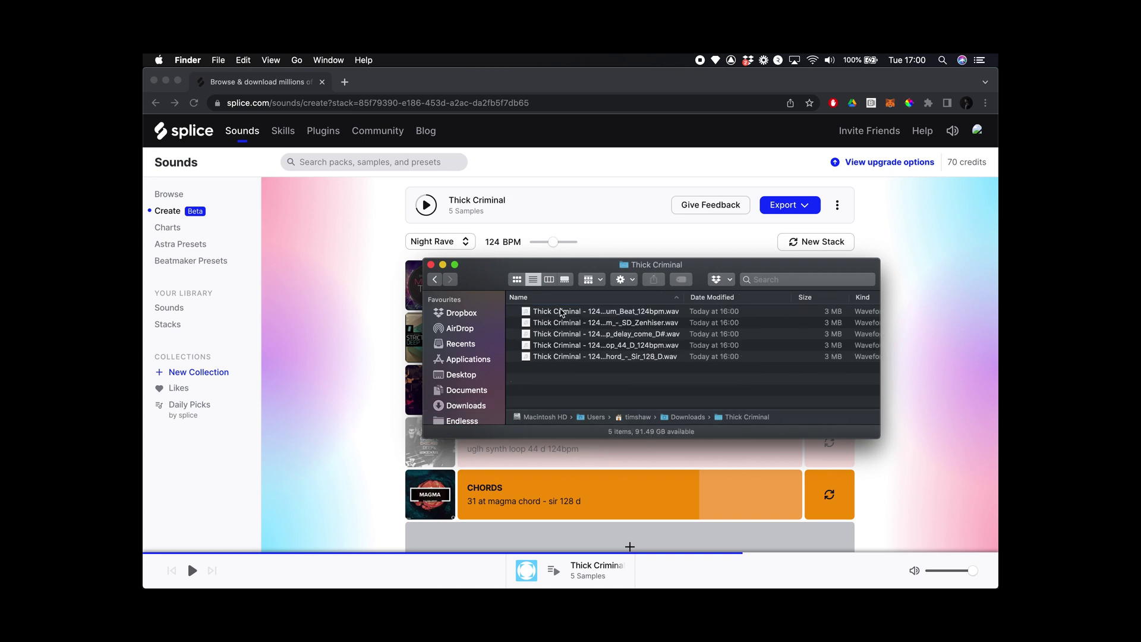
left_click(544, 313)
key("super+Tab")
key("super+Tab")
key("super+Tab")
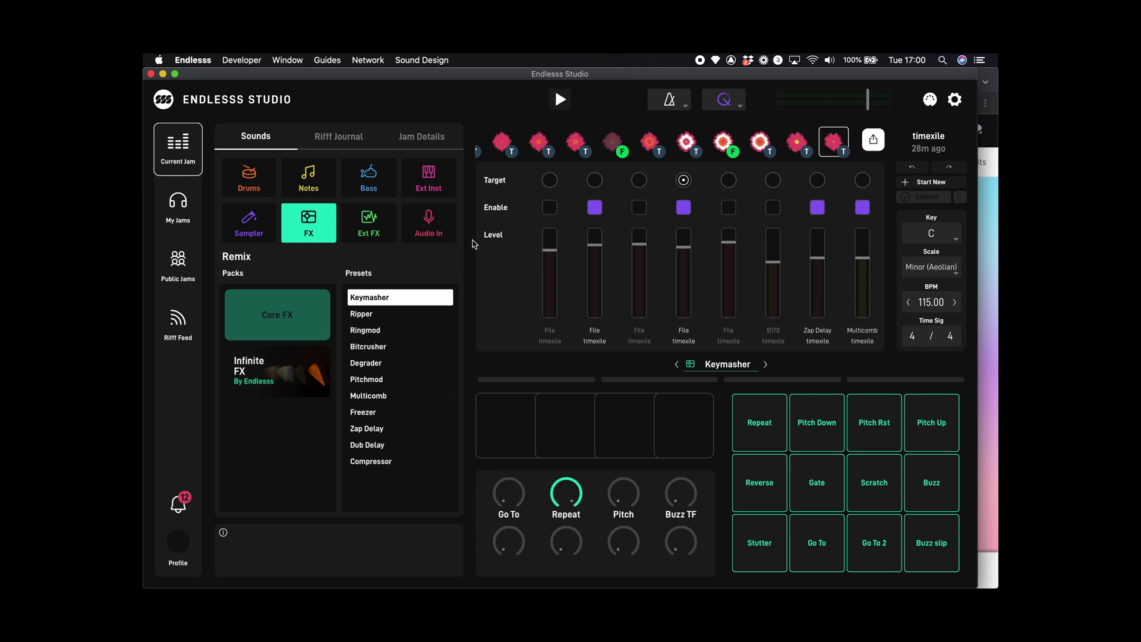
Drag all five Thick Criminal WAV stems from Finder into the Endlesss jam as File loops
key("super+Tab")
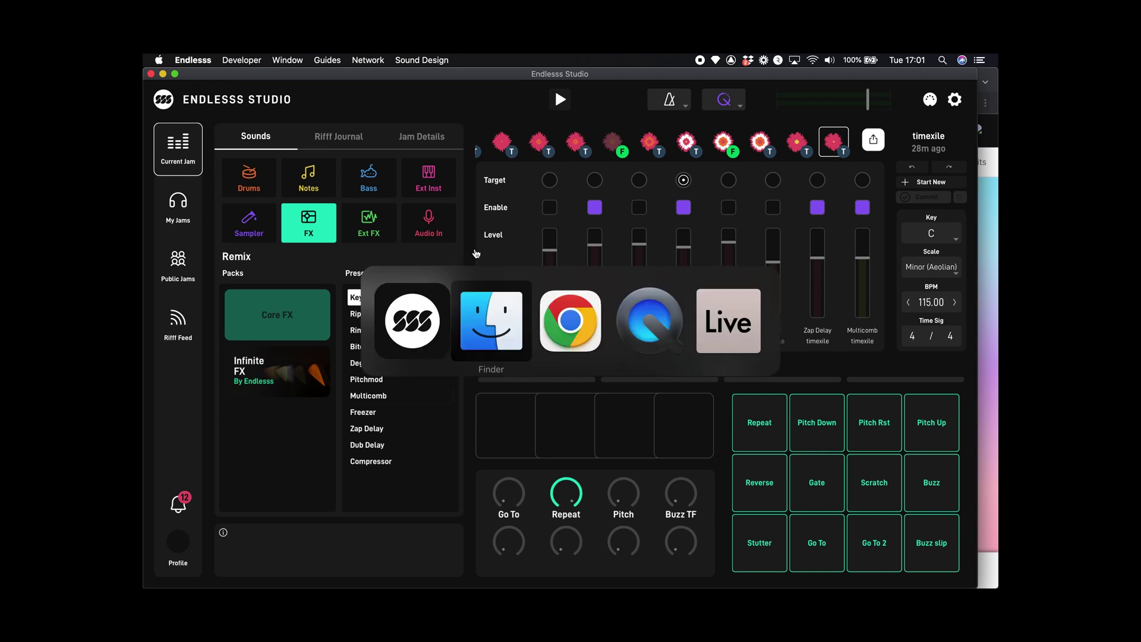
left_click(563, 356, "shift")
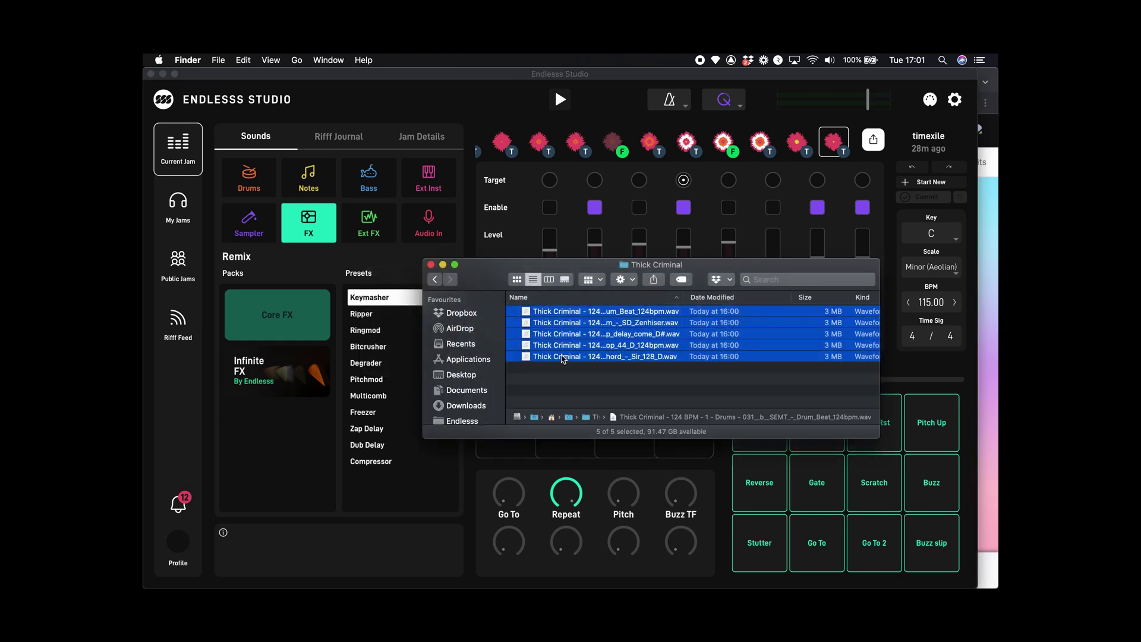
left_click_drag(545, 317, 410, 285)
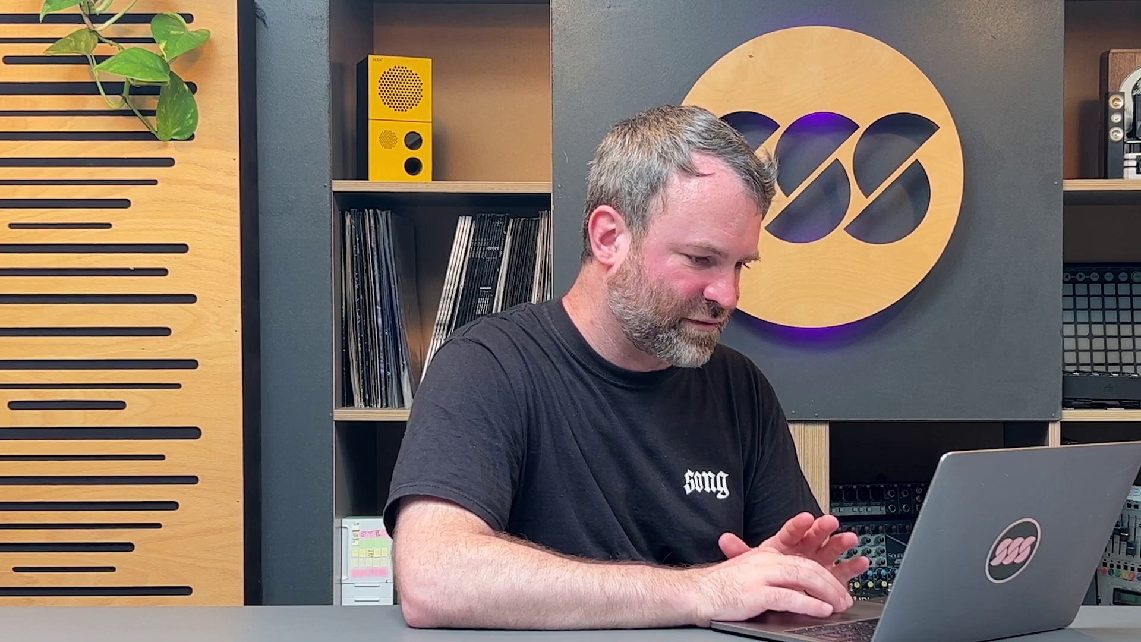
Step down the Core FX presets list to Saturator
key("Down")
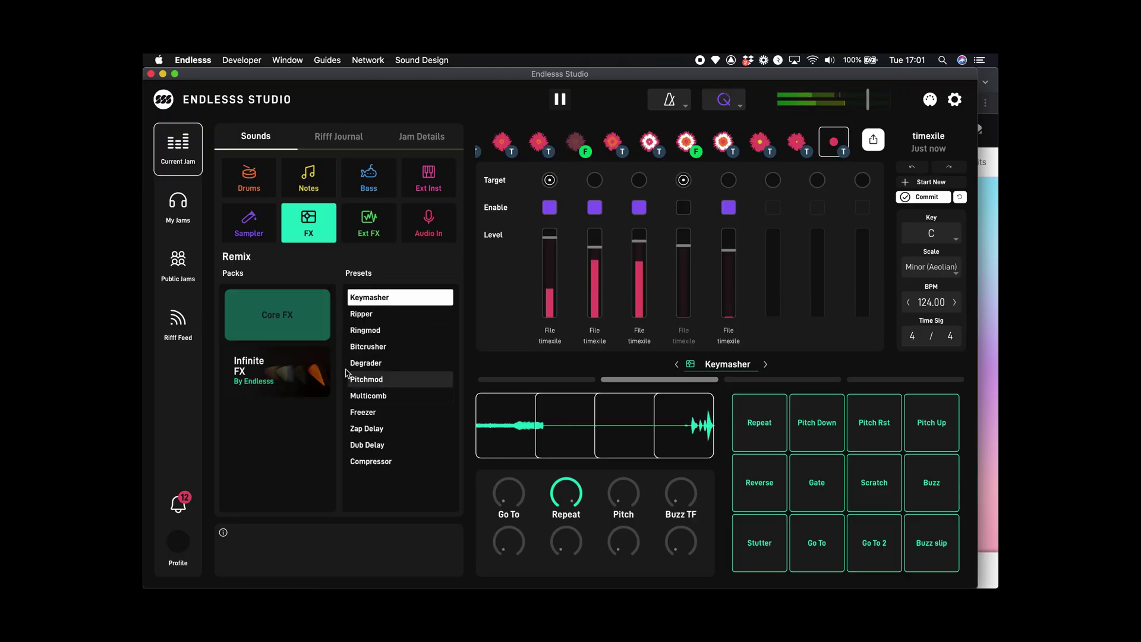
key("Down")
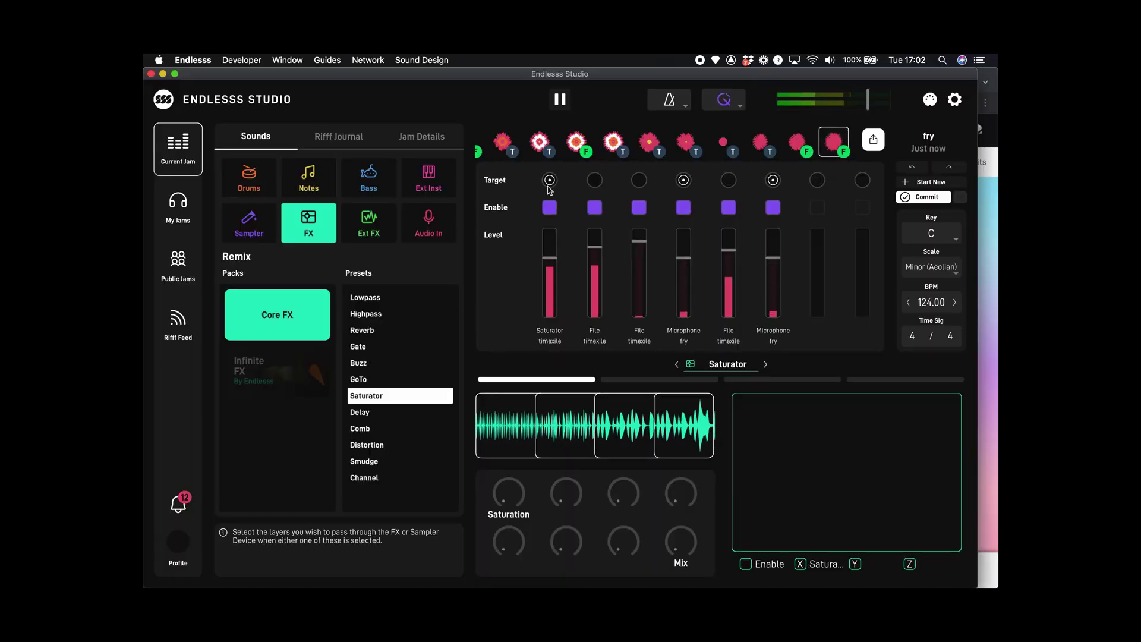
Load Highpass from Core FX, engage it on the XY pad, then load Smudge
left_click(383, 313)
left_click(850, 509)
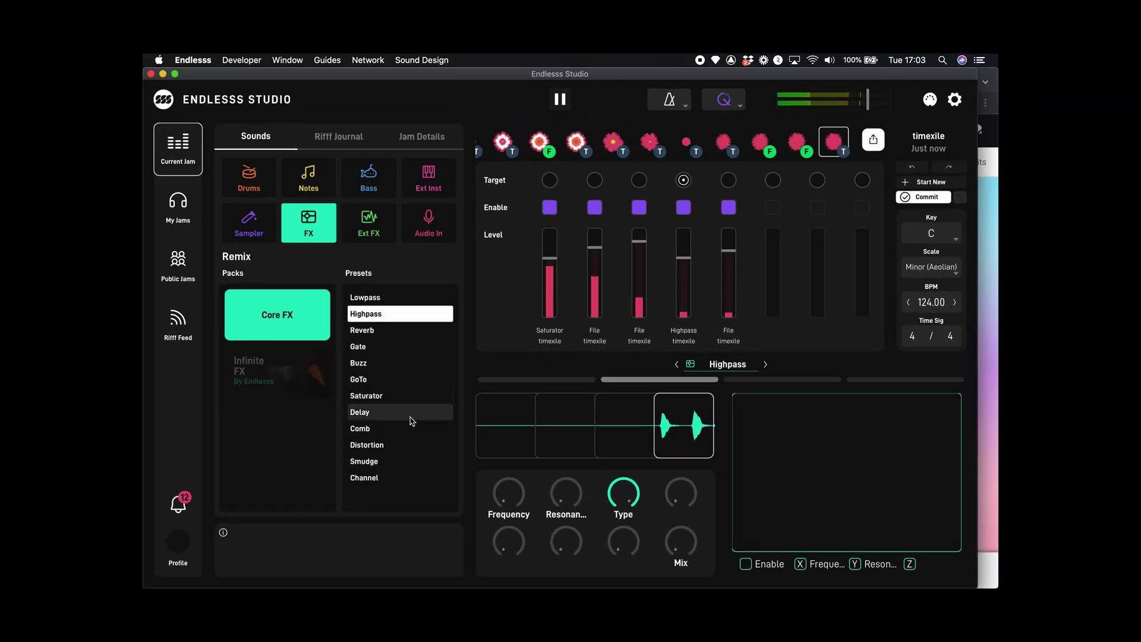
left_click(409, 461)
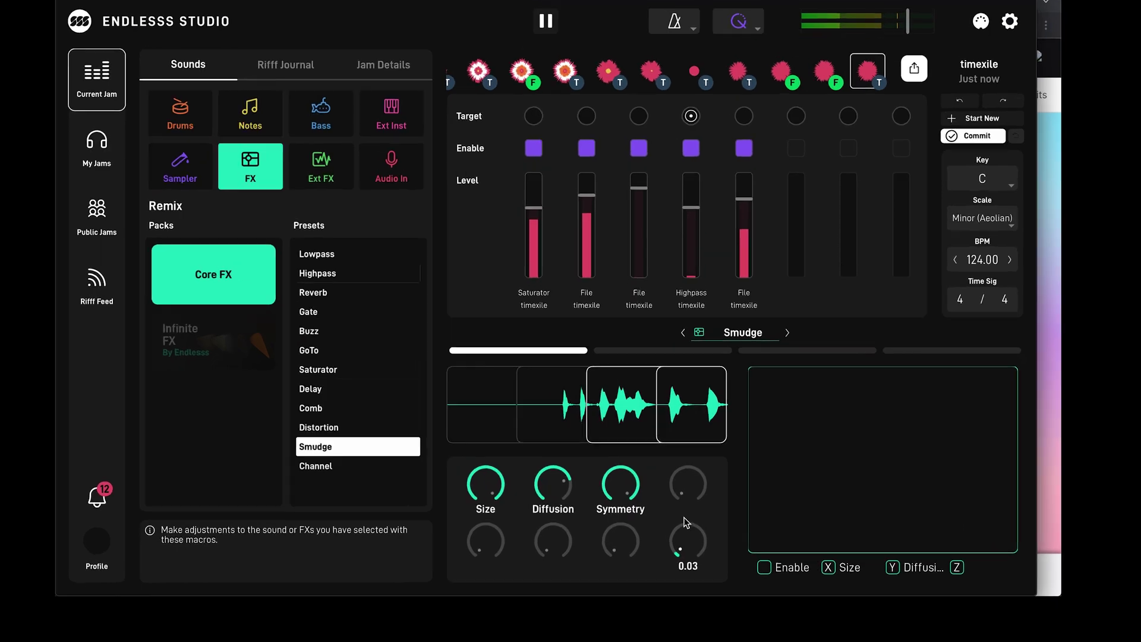
Set Smudge mix to 0.21 and diffusion to about 0.82, and raise the Highpass level
left_click_drag(673, 531, 684, 471)
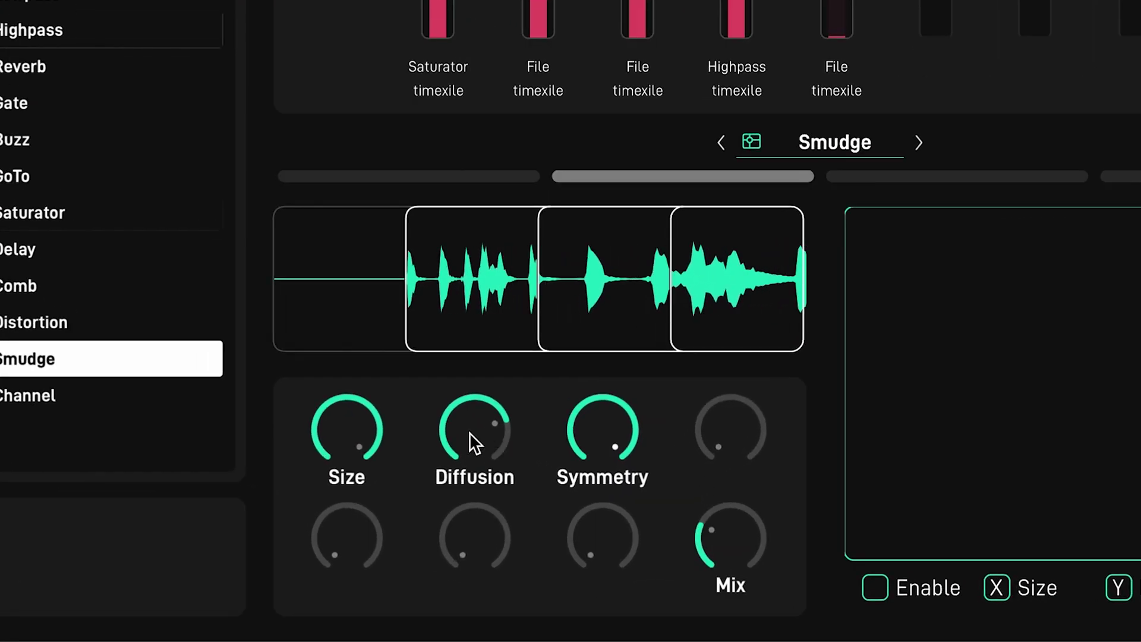
left_click_drag(470, 443, 433, 405)
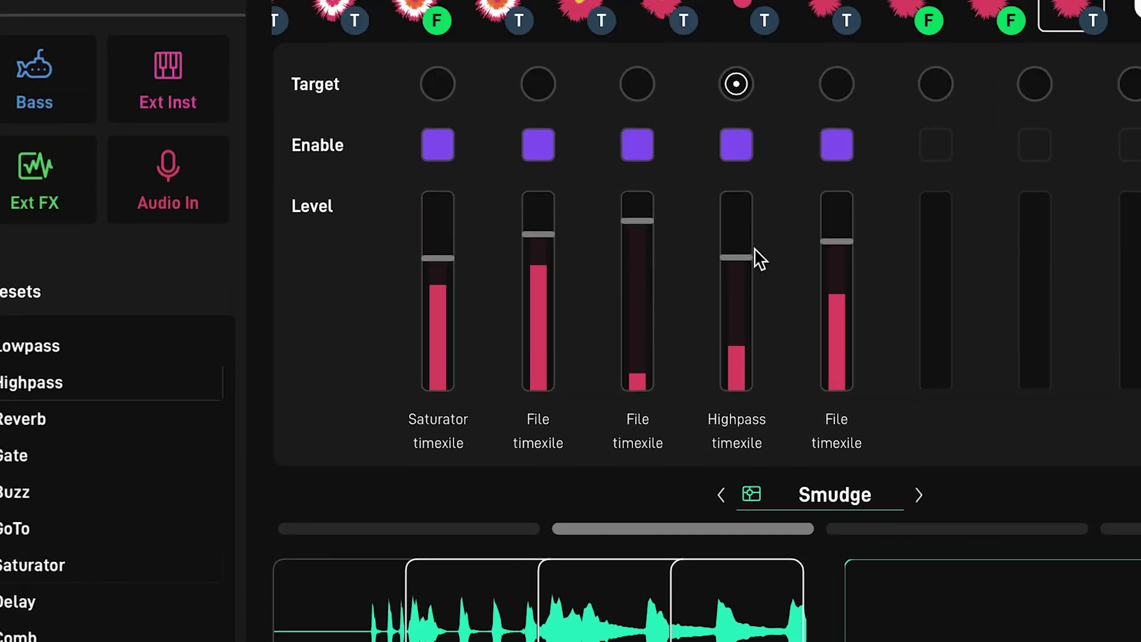
left_click_drag(737, 259, 739, 244)
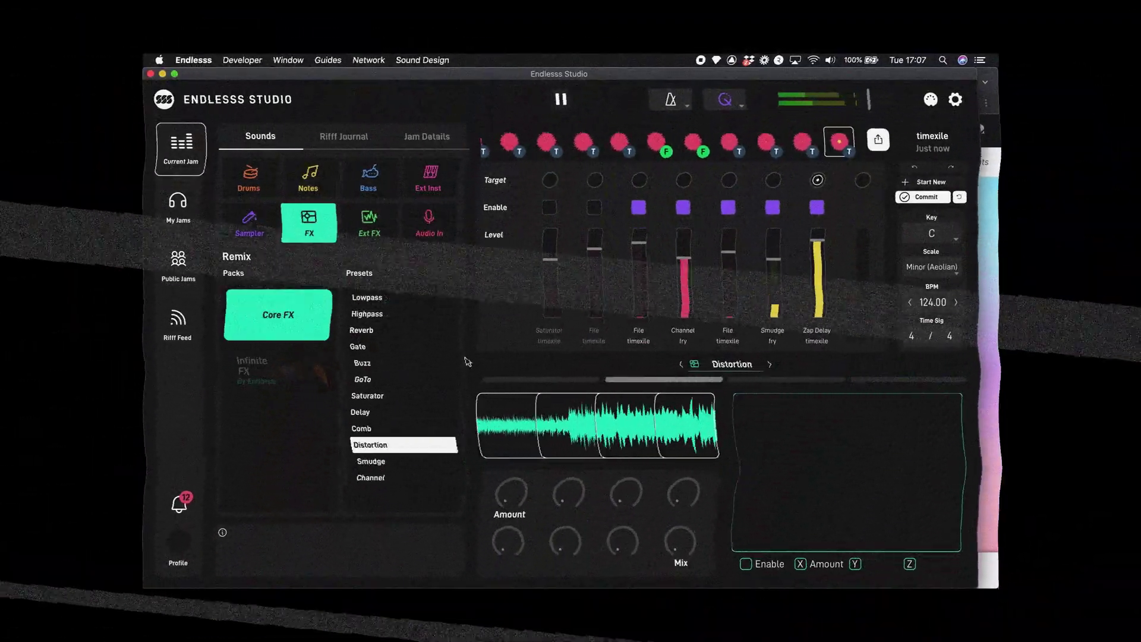
Bring Smudge back up, then launch the earlier riff holding Saturator and three File loops
left_click(406, 461)
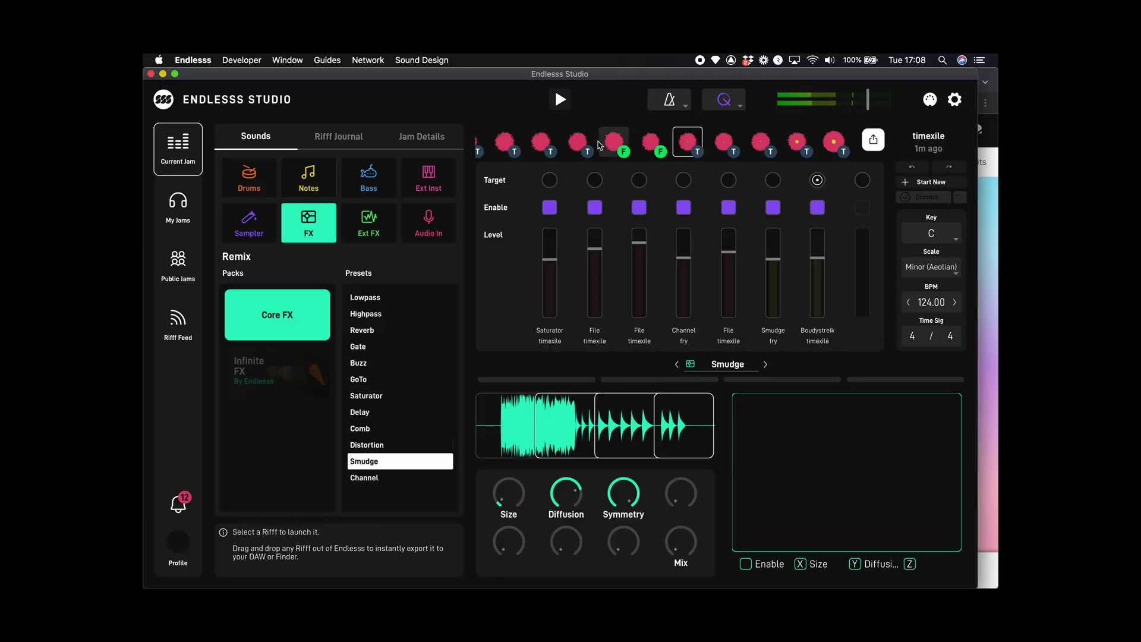
scroll(599, 144, "left", 5)
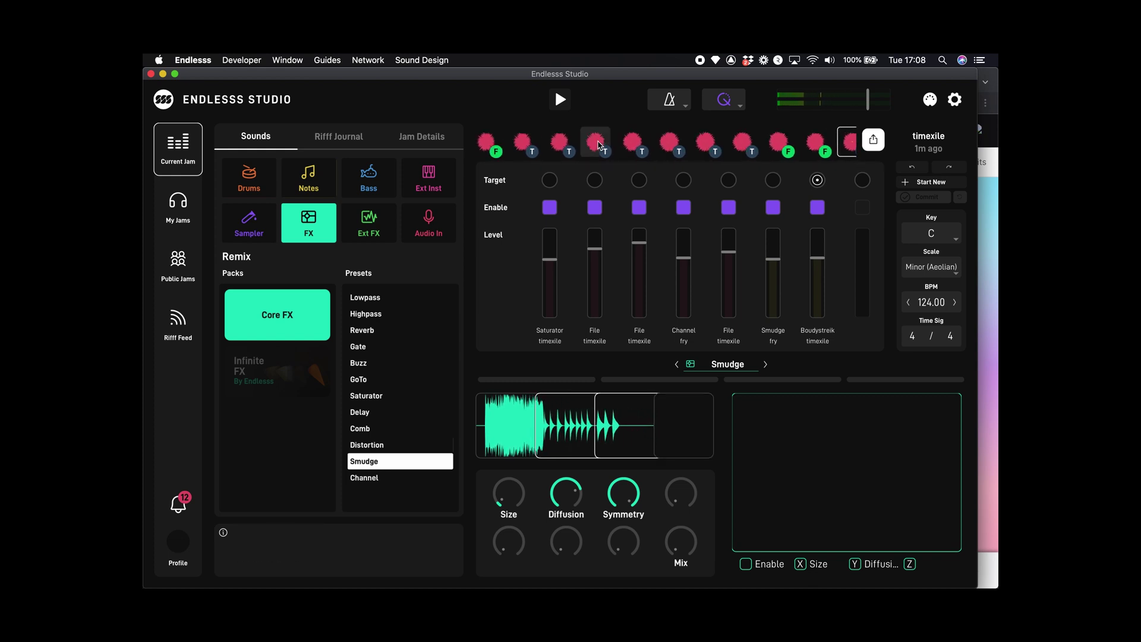
scroll(600, 143, "right", 4)
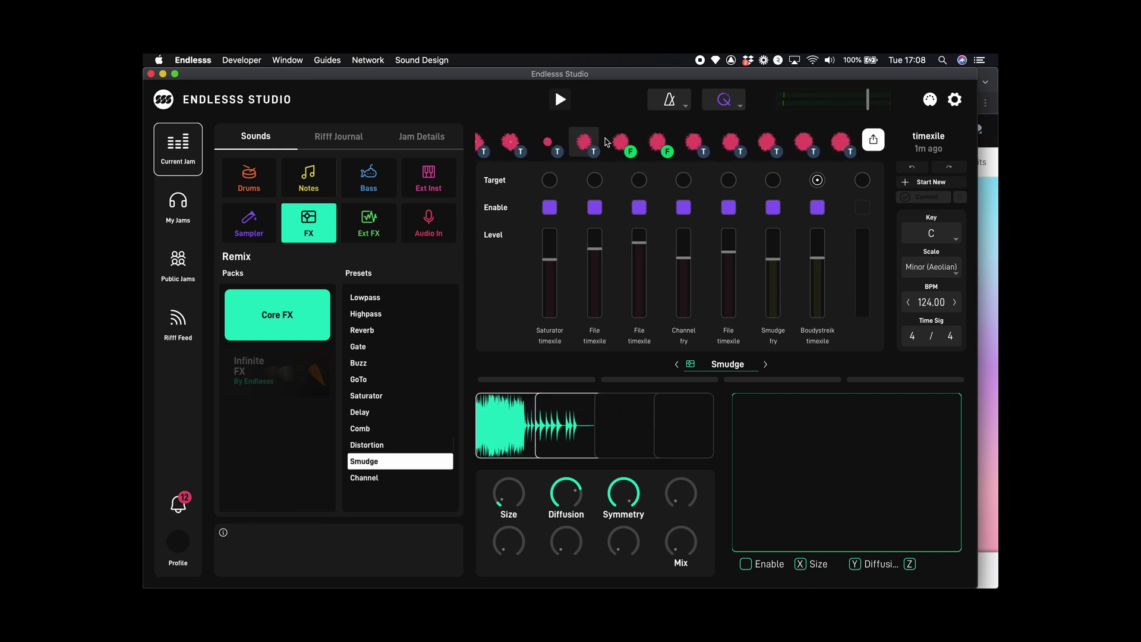
left_click(585, 146)
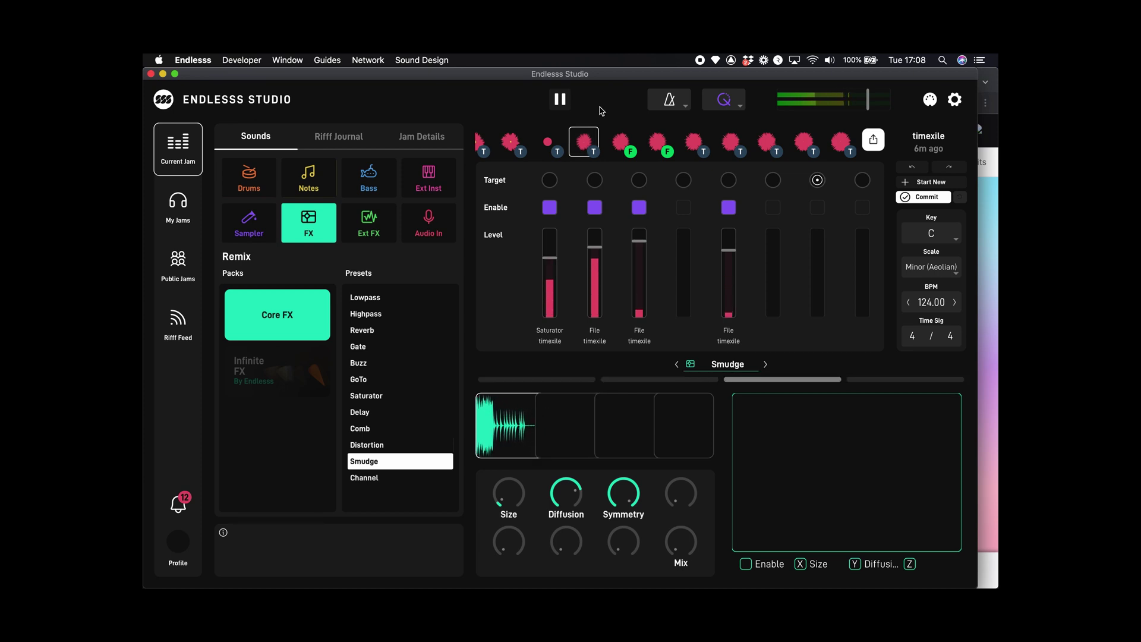
key("super+Tab")
key("super+Tab")
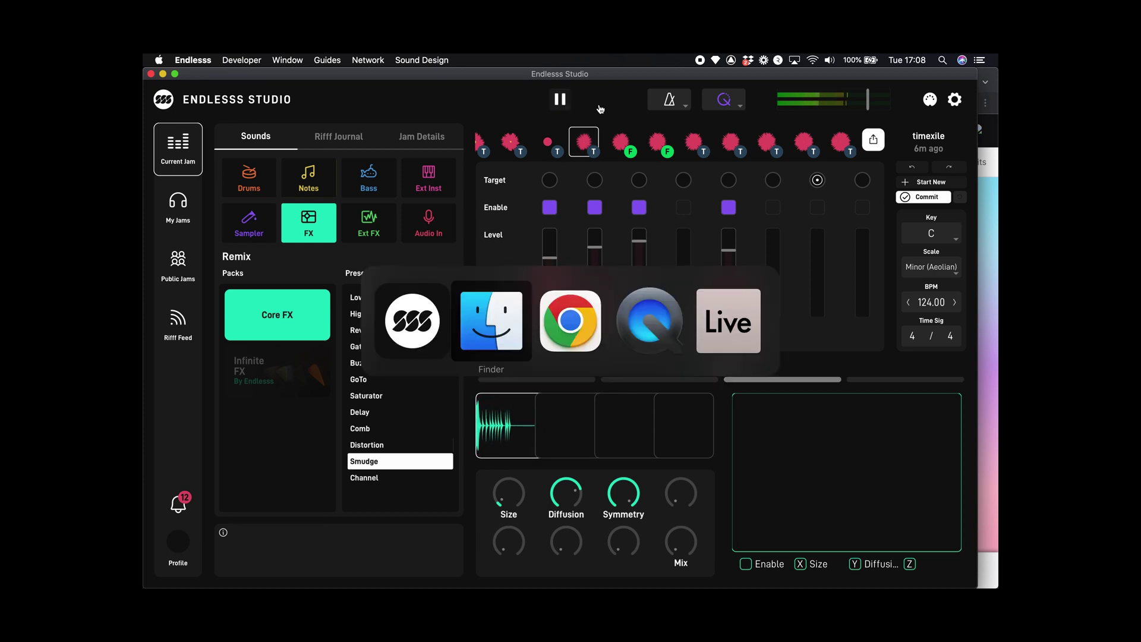